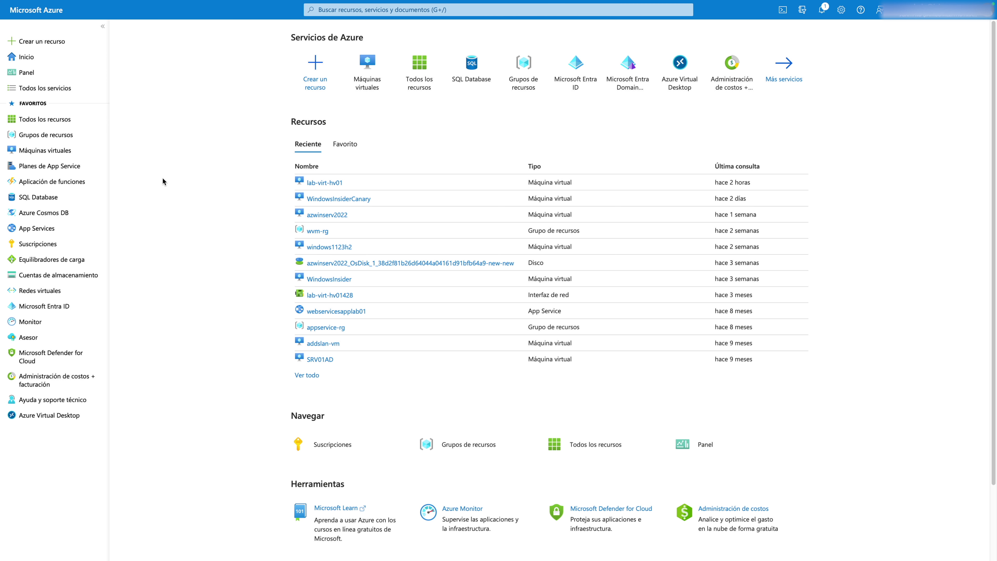
Open the shared access signature settings of the wvmrgdiag storage account.
{"action": "left_click", "coordinate": [59, 274]}
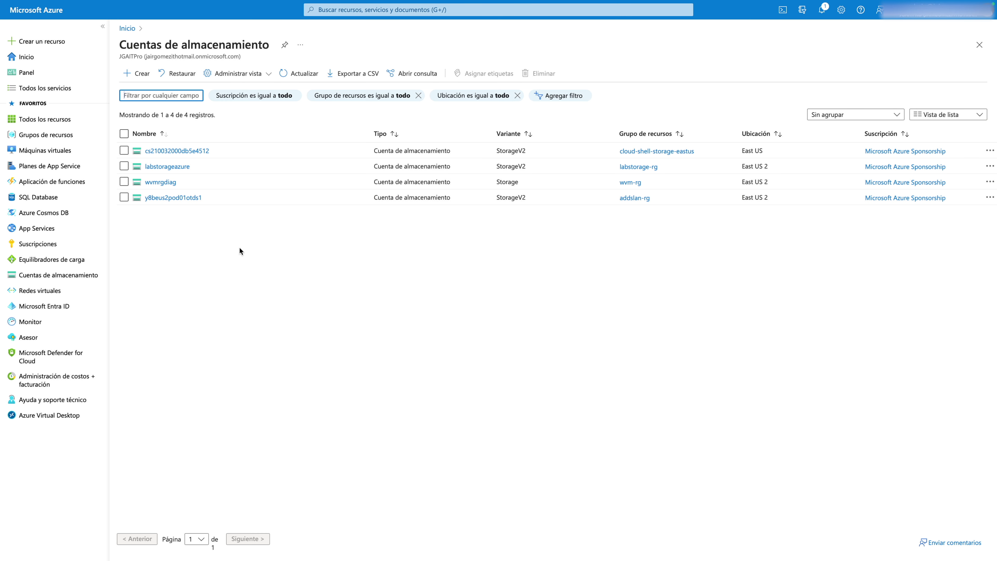
{"action": "left_click", "coordinate": [160, 182]}
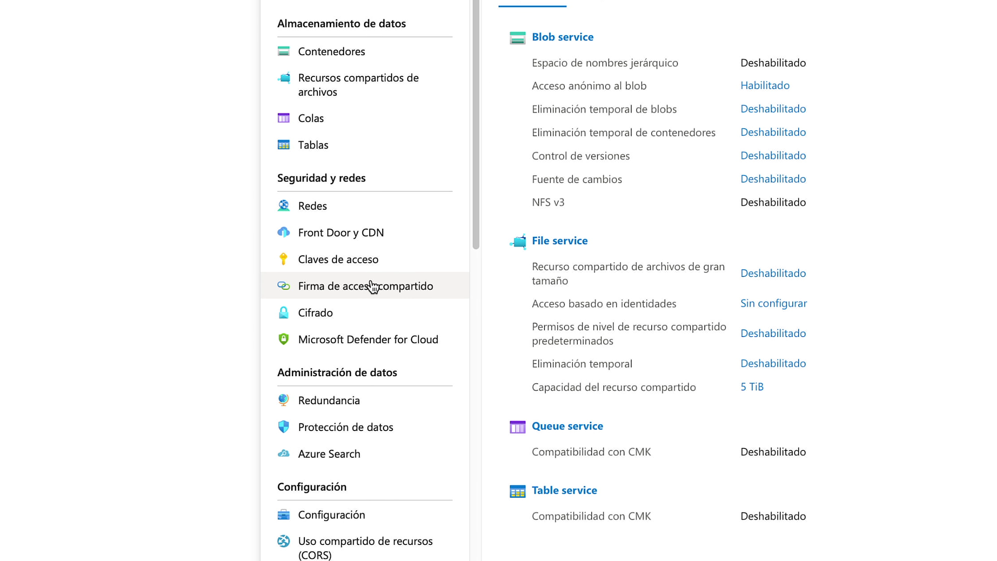
{"action": "left_click", "coordinate": [369, 290]}
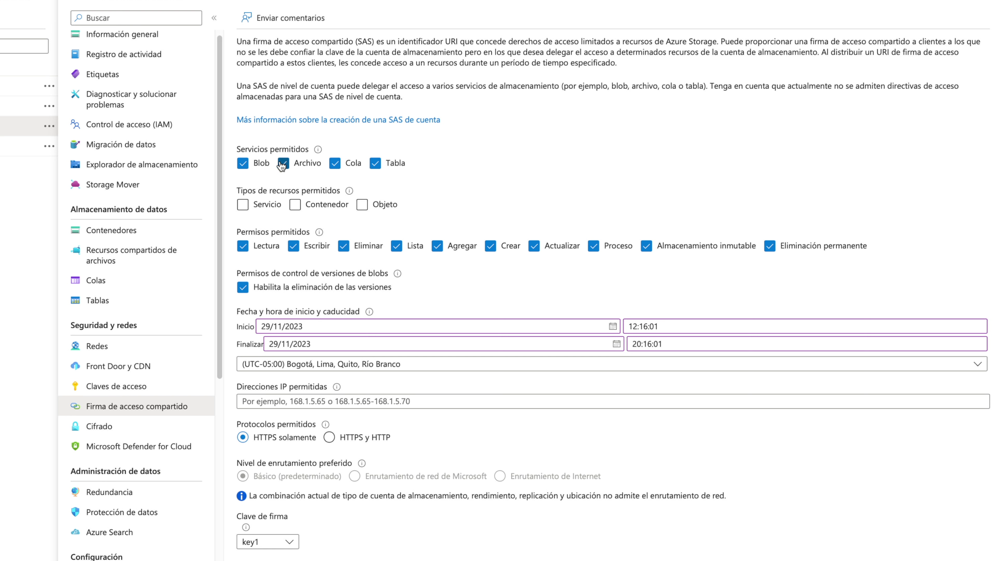
Remove the Escribir, Eliminar and Crear permissions from the shared access signature.
{"action": "left_click", "coordinate": [290, 162]}
{"action": "left_click", "coordinate": [293, 246]}
{"action": "left_click", "coordinate": [345, 247]}
{"action": "left_click", "coordinate": [491, 245]}
Set the shared access signature's expiry date to 01/12/2023.
{"action": "left_click", "coordinate": [376, 344]}
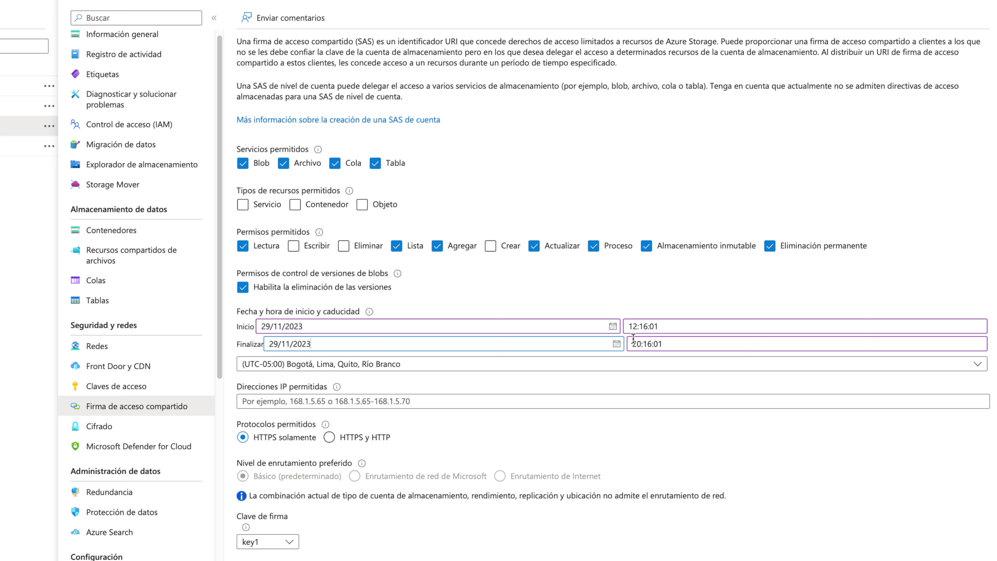
{"action": "left_click", "coordinate": [694, 343]}
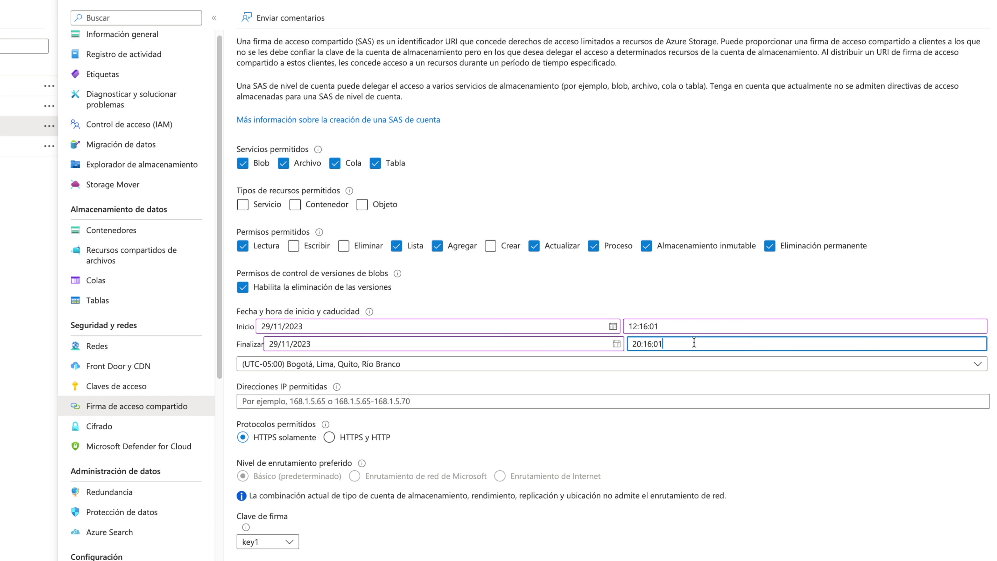
{"action": "left_click", "coordinate": [617, 344]}
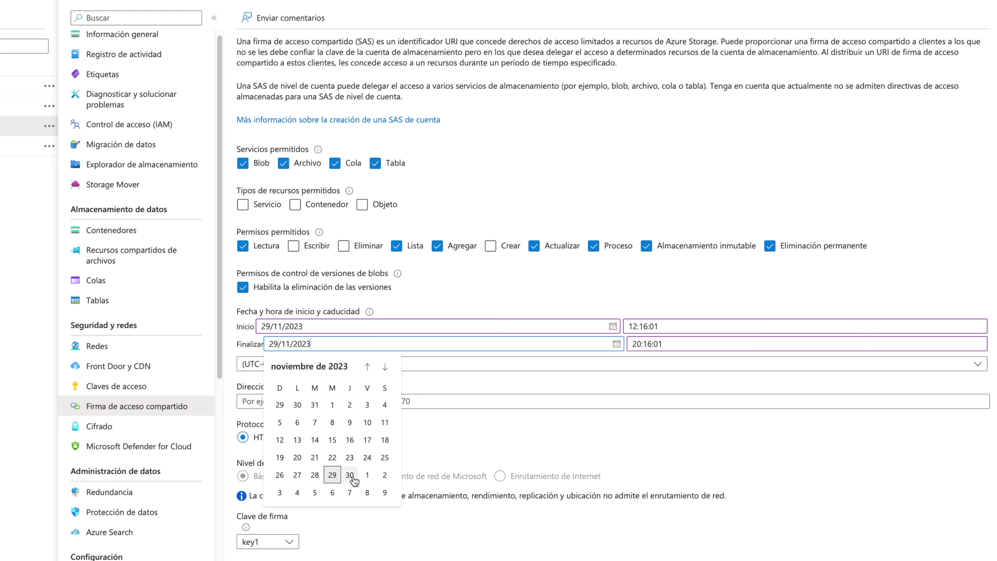
{"action": "left_click", "coordinate": [367, 475]}
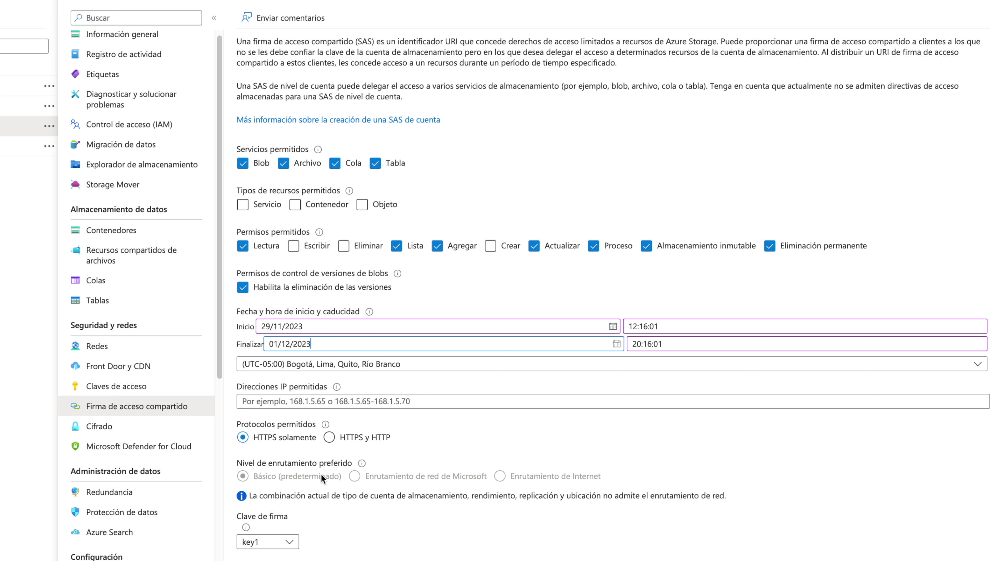
{"action": "left_click", "coordinate": [291, 543]}
{"action": "left_click", "coordinate": [283, 557]}
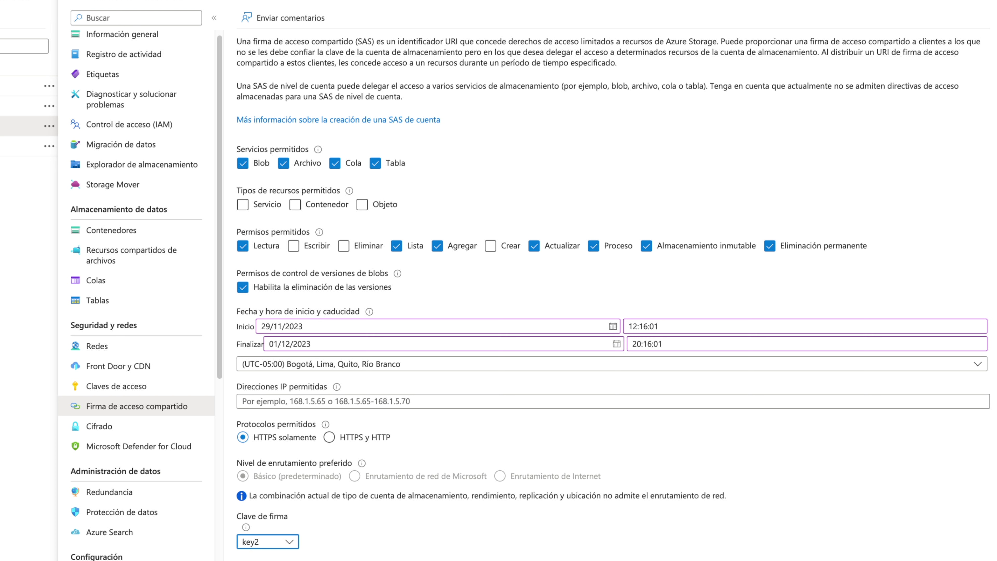
{"action": "left_click", "coordinate": [290, 542]}
{"action": "left_click", "coordinate": [266, 556]}
{"action": "mouse_move", "coordinate": [336, 388]}
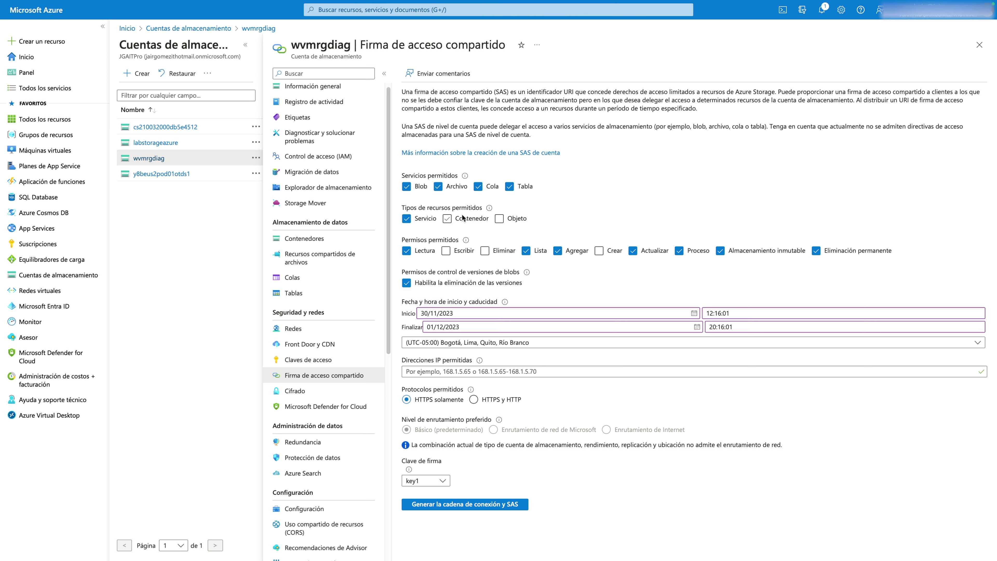
Allow only the Contenedor resource type and generate the SAS and connection string.
{"action": "left_click", "coordinate": [463, 218]}
{"action": "left_click", "coordinate": [408, 219]}
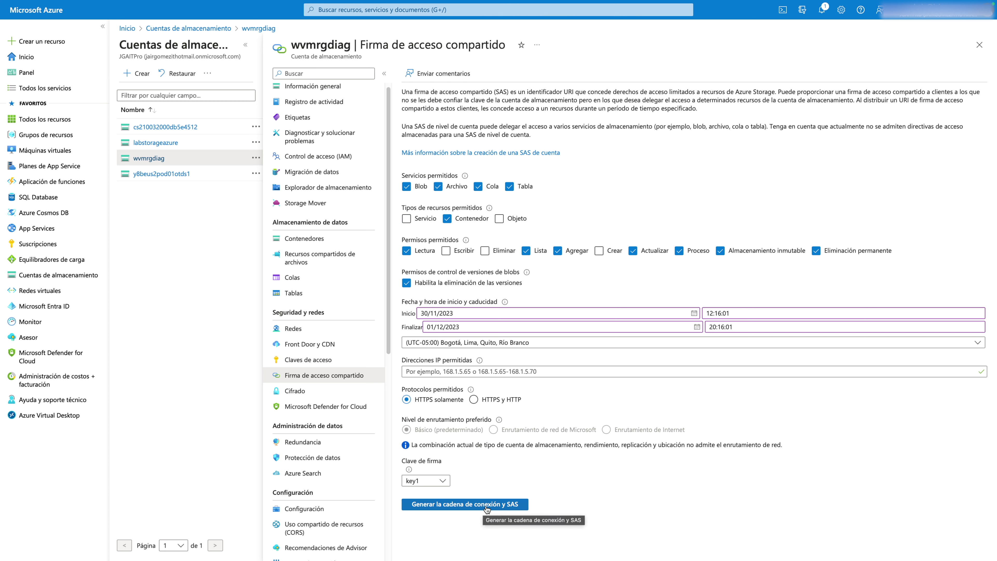
{"action": "left_click", "coordinate": [456, 506]}
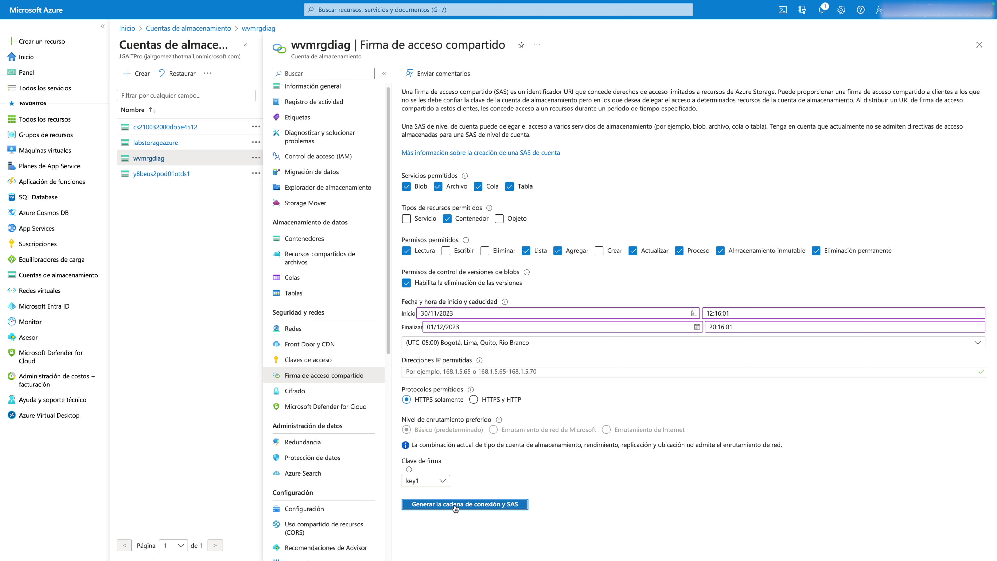
Copy the generated SAS URL for the Archivo service.
{"action": "scroll", "coordinate": [718, 429], "scroll_direction": "down", "scroll_amount": 4}
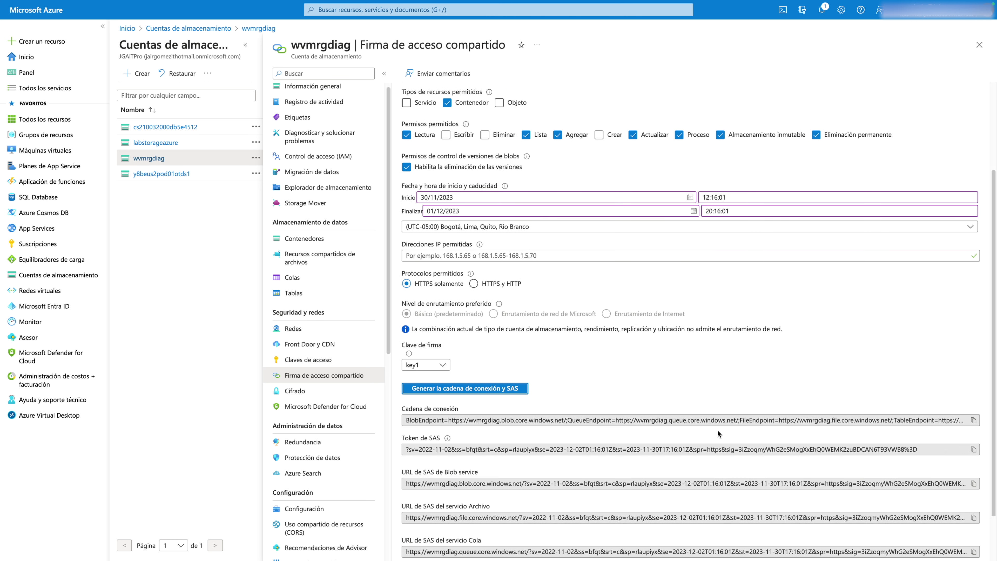
{"action": "scroll", "coordinate": [718, 430], "scroll_direction": "down", "scroll_amount": 1}
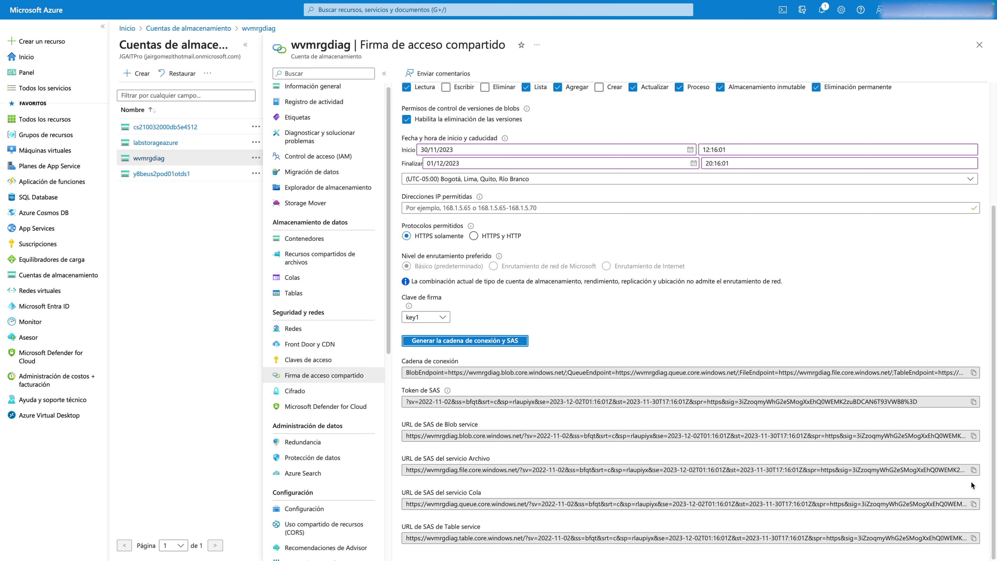
{"action": "left_click", "coordinate": [974, 470]}
{"action": "scroll", "coordinate": [779, 252], "scroll_direction": "up", "scroll_amount": 4}
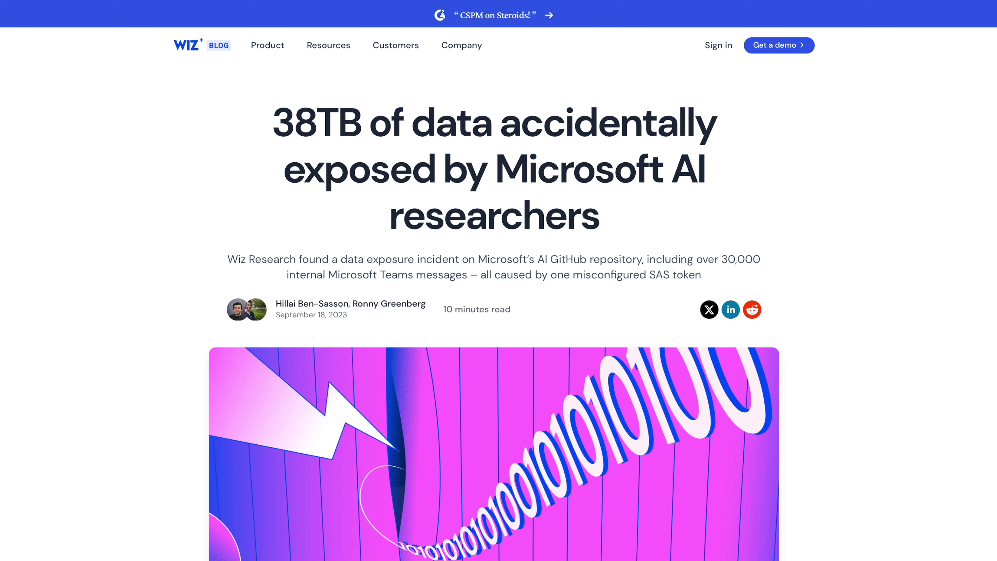
Read the executive summary and first findings of the Wiz article on Microsoft's 38TB data exposure, highlighting "Azure Storage URL:".
{"action": "scroll", "coordinate": [499, 280], "scroll_direction": "down", "scroll_amount": 9}
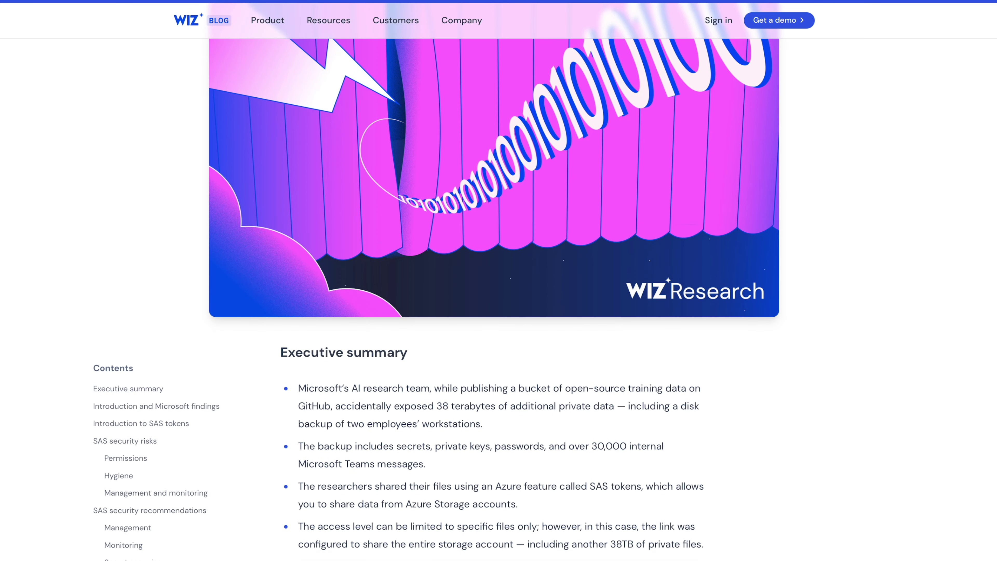
{"action": "scroll", "coordinate": [498, 280], "scroll_direction": "down", "scroll_amount": 4}
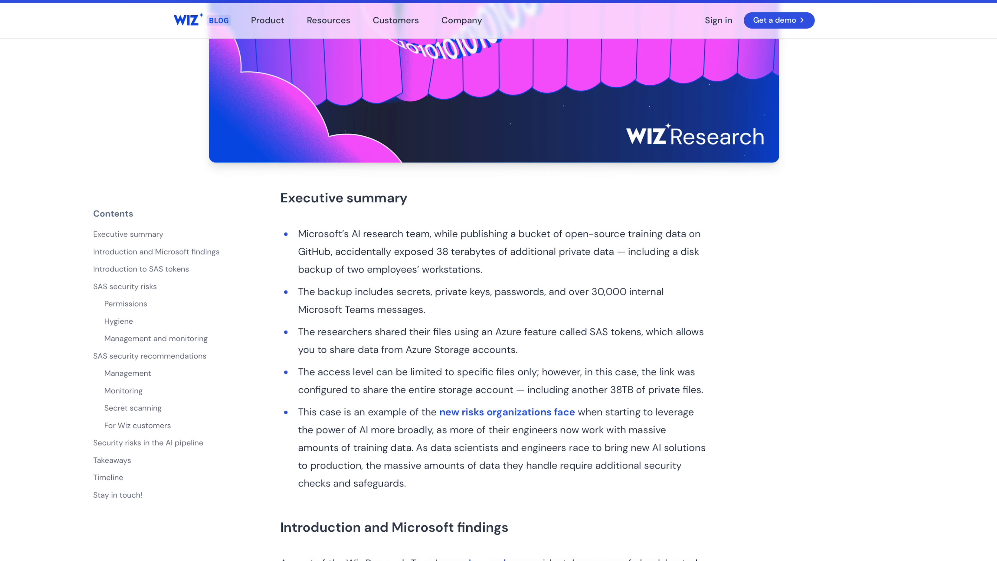
{"action": "scroll", "coordinate": [499, 281], "scroll_direction": "down", "scroll_amount": 2}
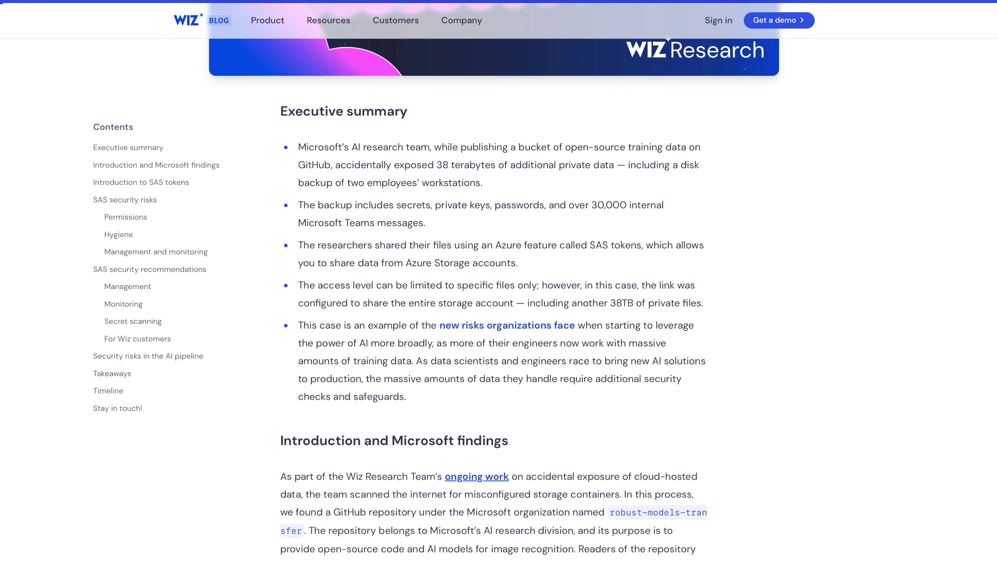
{"action": "scroll", "coordinate": [499, 280], "scroll_direction": "down", "scroll_amount": 1}
{"action": "scroll", "coordinate": [499, 280], "scroll_direction": "down", "scroll_amount": 3}
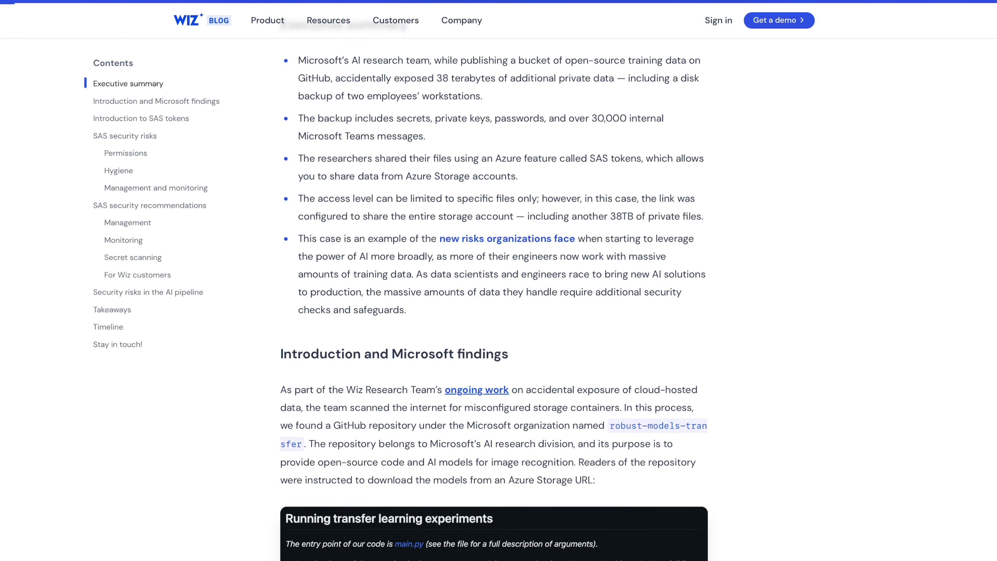
{"action": "scroll", "coordinate": [498, 280], "scroll_direction": "down", "scroll_amount": 3}
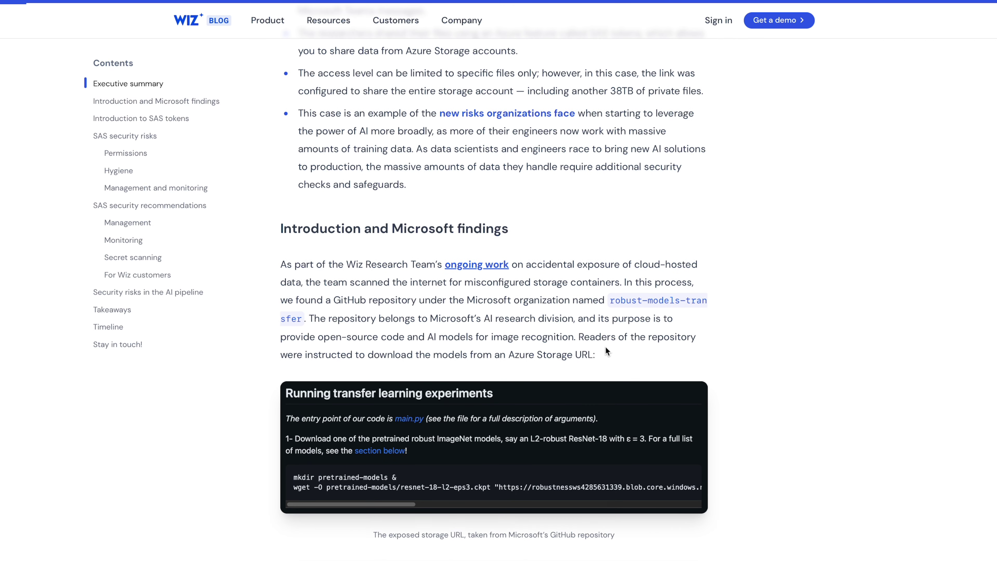
{"action": "left_click_drag", "start_coordinate": [595, 355], "coordinate": [509, 354]}
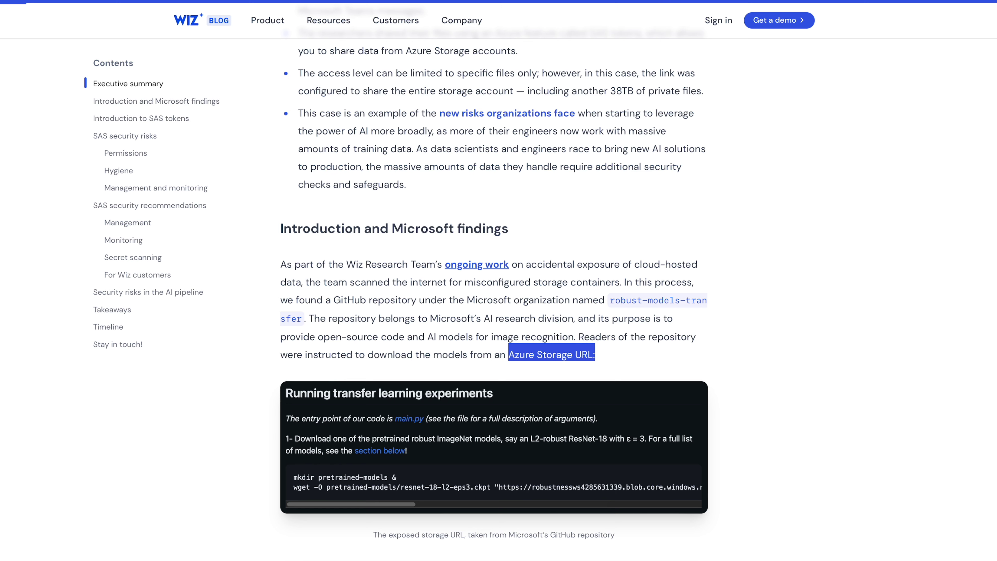
Review the article's exposed containers, sensitive files and token misconfiguration, and highlight the "Introduction to SAS tokens" heading.
{"action": "scroll", "coordinate": [494, 275], "scroll_direction": "down", "scroll_amount": 5}
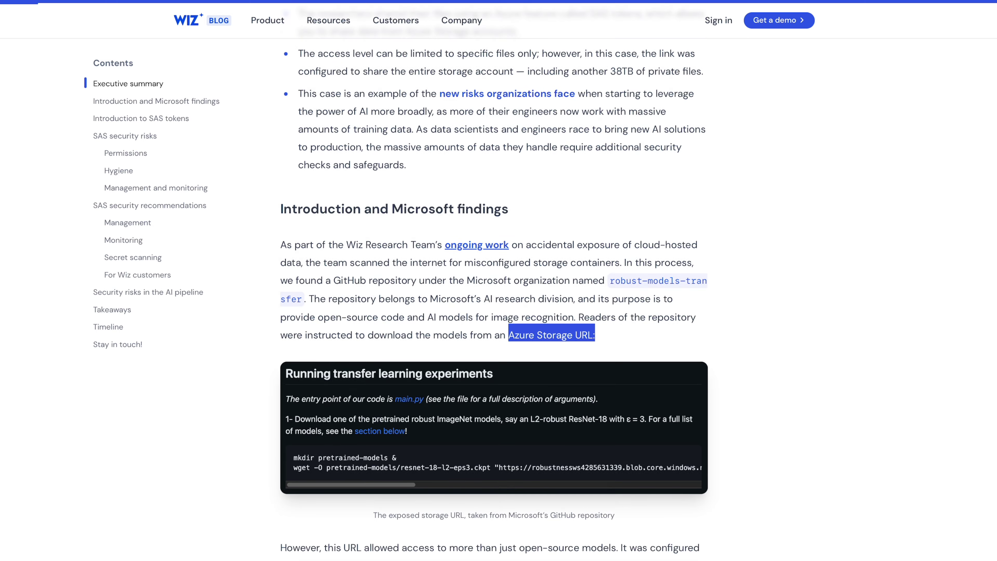
{"action": "scroll", "coordinate": [494, 275], "scroll_direction": "down", "scroll_amount": 2}
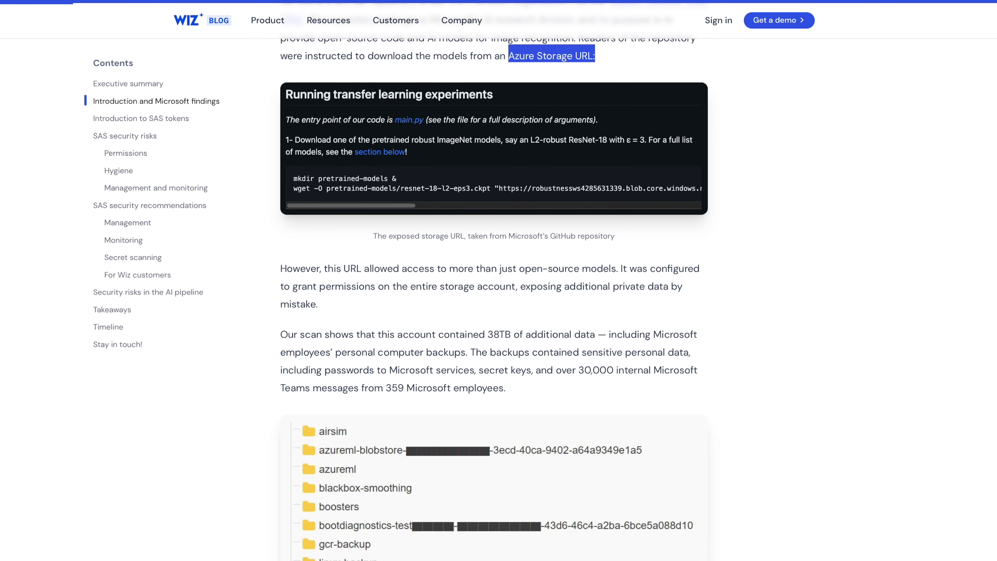
{"action": "scroll", "coordinate": [494, 275], "scroll_direction": "down", "scroll_amount": 5}
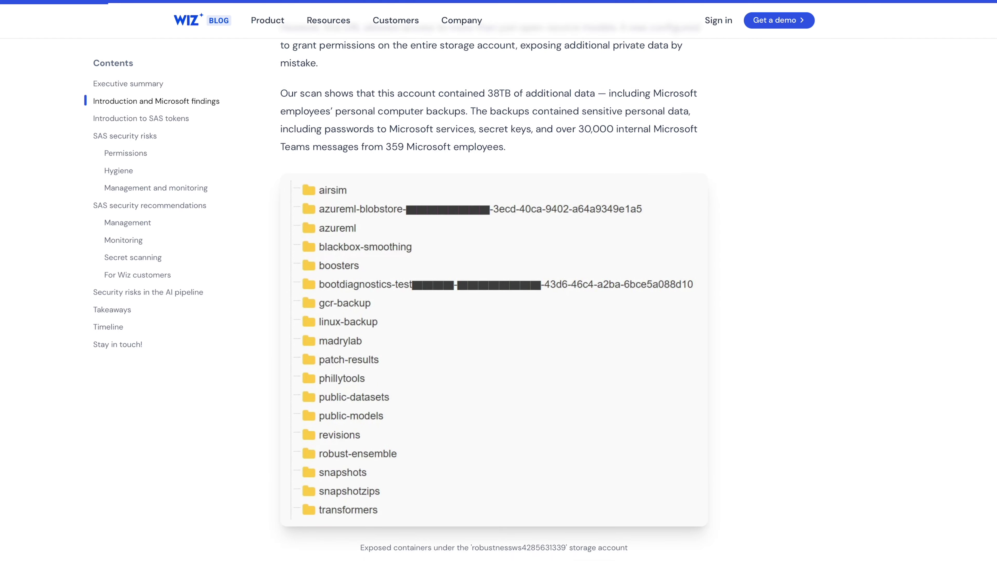
{"action": "scroll", "coordinate": [494, 275], "scroll_direction": "down", "scroll_amount": 15}
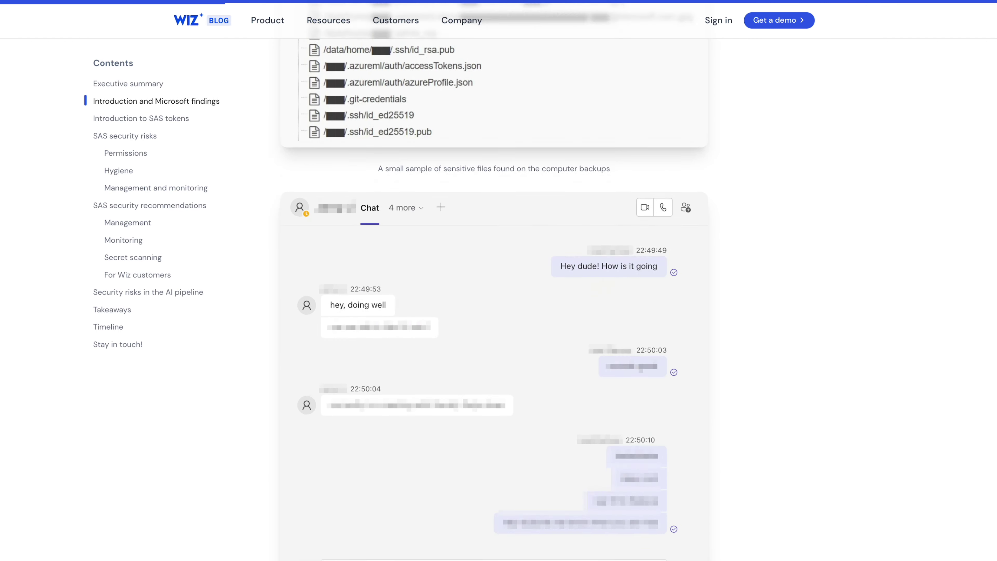
{"action": "scroll", "coordinate": [493, 275], "scroll_direction": "down", "scroll_amount": 8}
{"action": "scroll", "coordinate": [494, 299], "scroll_direction": "down", "scroll_amount": 10}
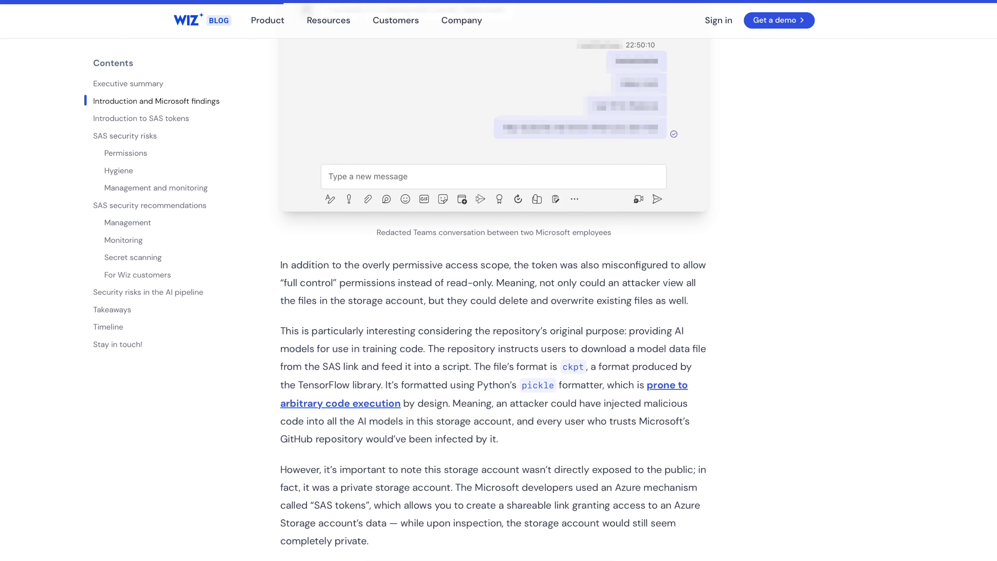
{"action": "scroll", "coordinate": [493, 299], "scroll_direction": "down", "scroll_amount": 3}
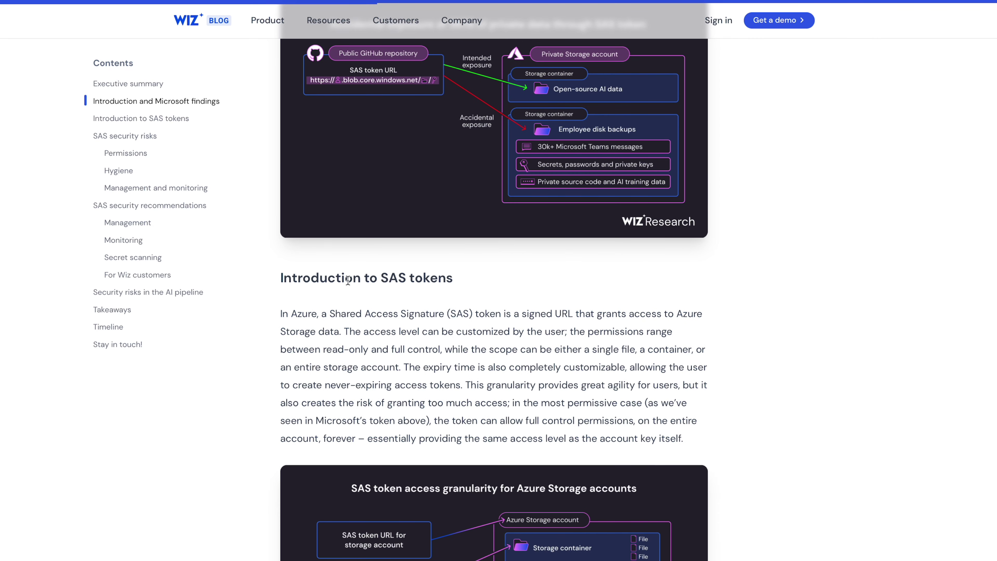
{"action": "left_click_drag", "start_coordinate": [273, 284], "coordinate": [465, 287]}
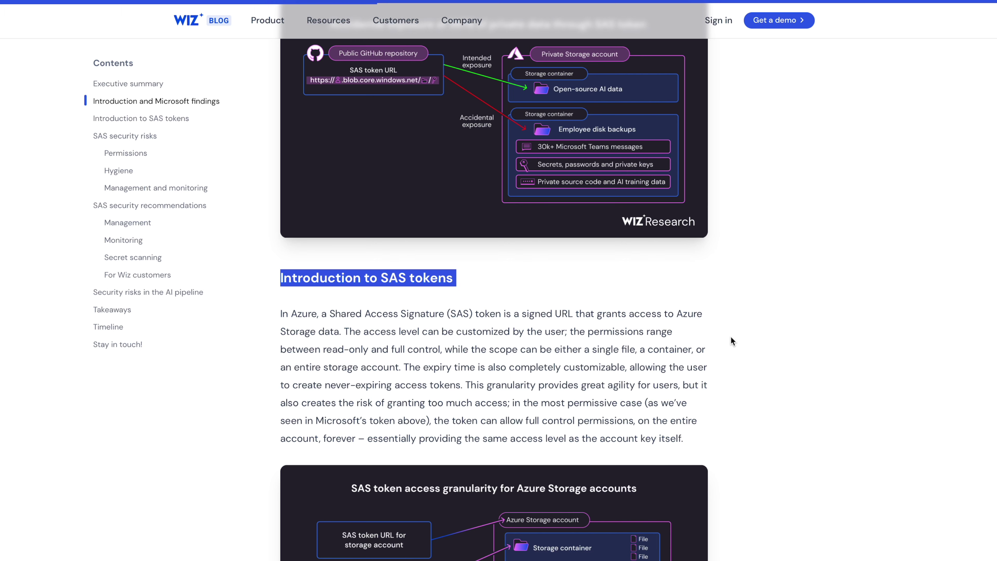